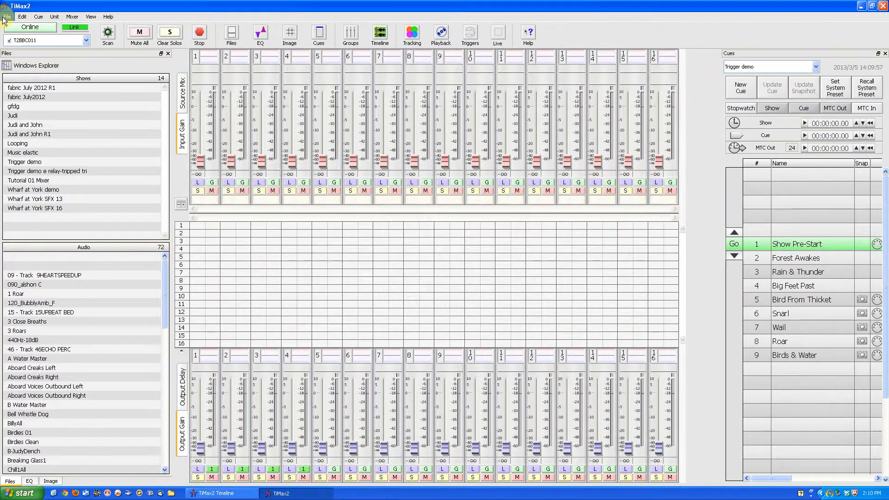
# Step: Create a new show file named World of Nature
pyautogui.click(5, 18)
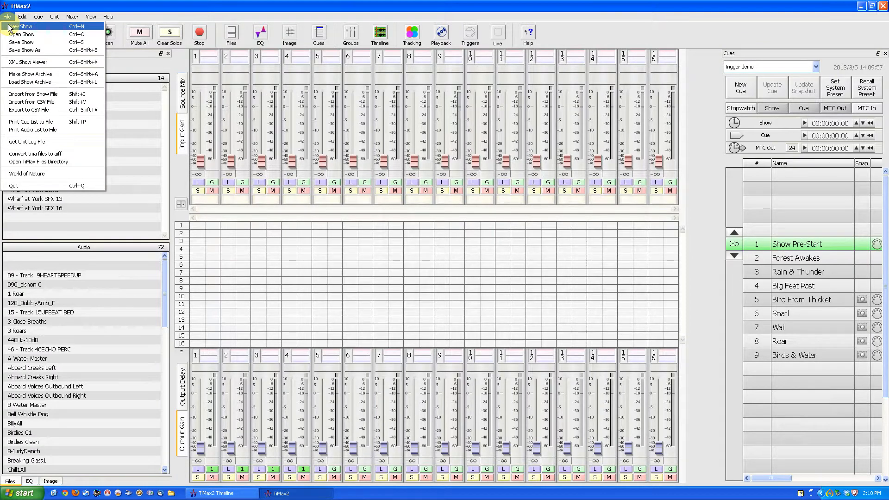
pyautogui.click(18, 27)
pyautogui.write('W')
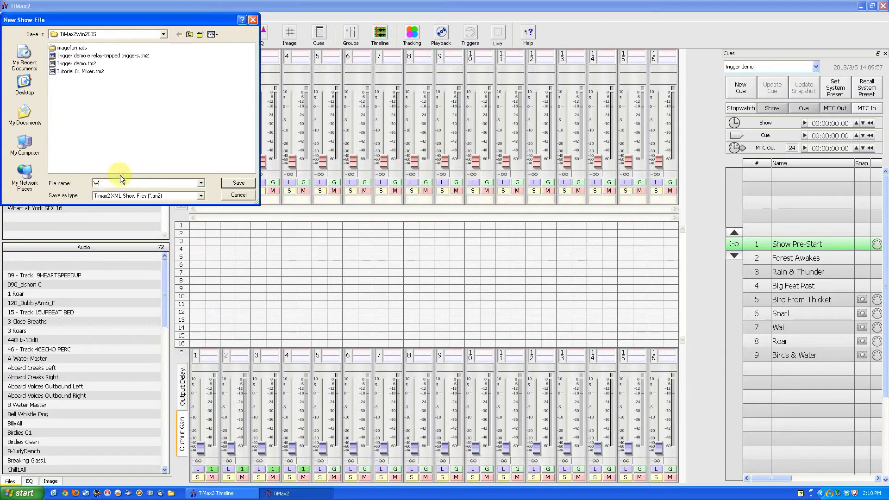
pyautogui.write('orld of Nature')
pyautogui.click(241, 184)
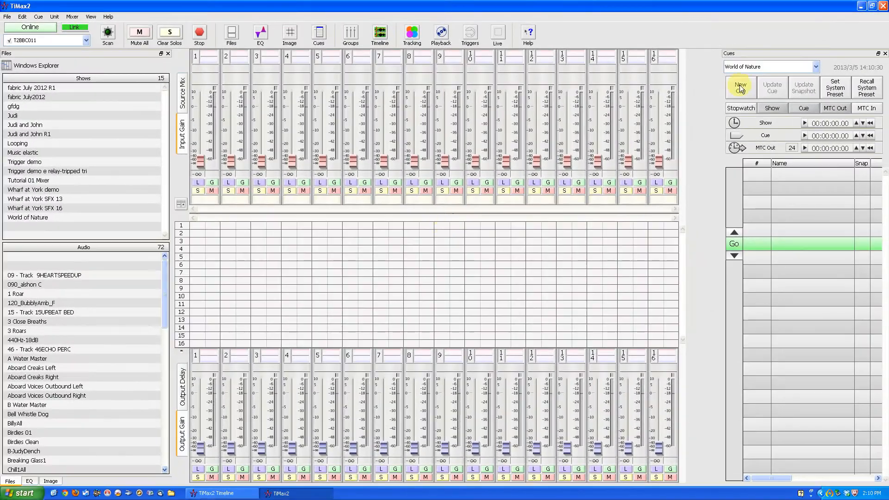
# Step: Create cue 1 named Field Ambience with the trigger kept on Manual and included in the timeline
pyautogui.click(739, 87)
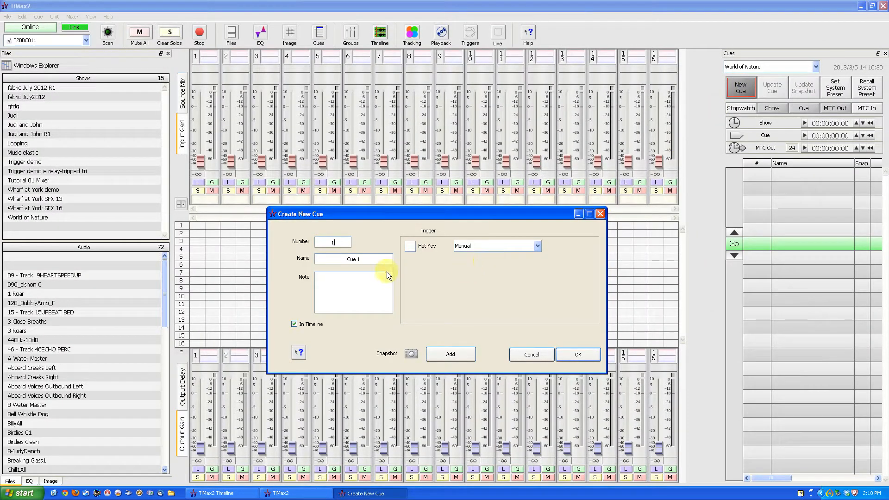
pyautogui.moveTo(369, 259); pyautogui.dragTo(326, 258)
pyautogui.write('Field Ambience')
pyautogui.click(537, 246)
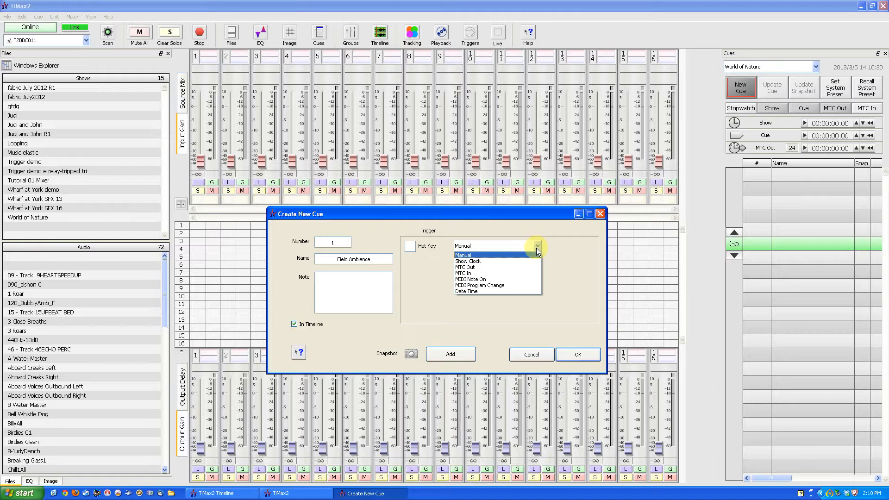
pyautogui.click(536, 248)
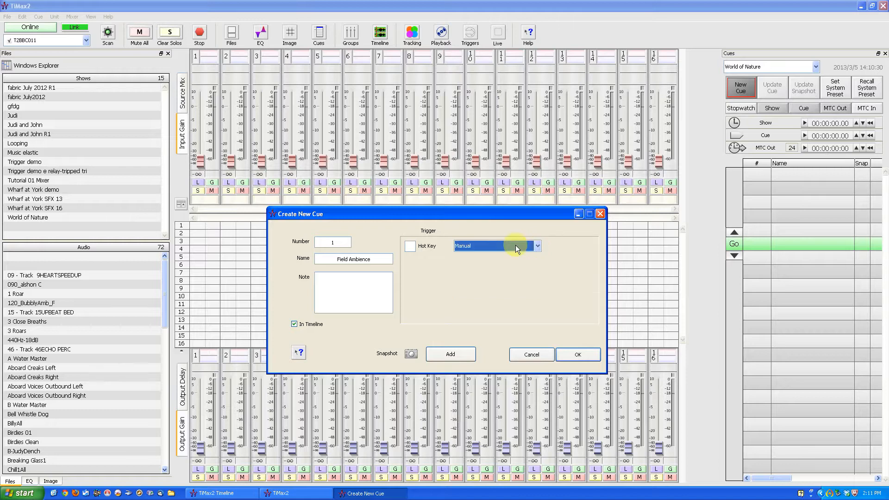
pyautogui.click(581, 357)
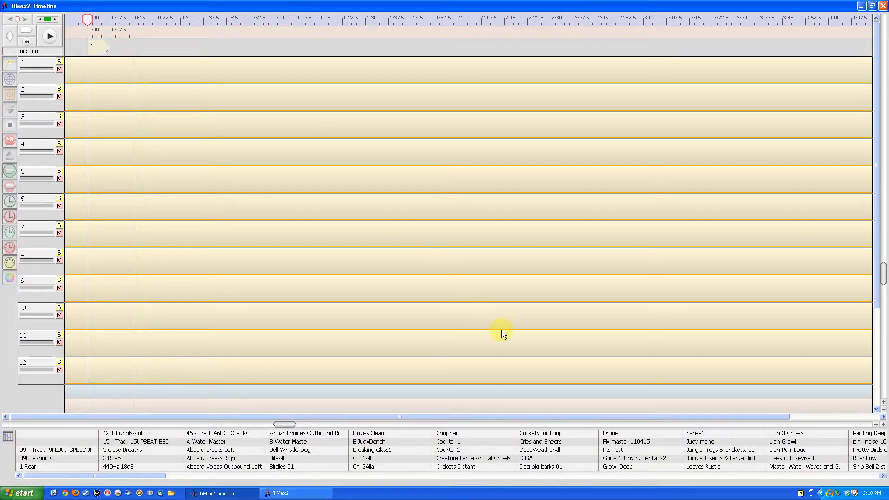
# Step: Place the Crickets for Loop audio on timeline track 1 at the start of the Field Ambience cue
pyautogui.moveTo(553, 433); pyautogui.dragTo(92, 62)
pyautogui.click(182, 72)
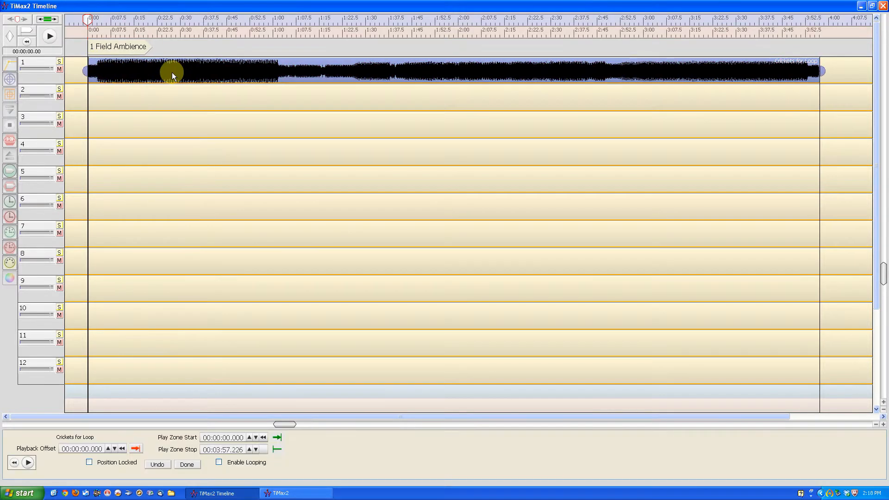
# Step: In the mixer, raise input 1 to -1.8 and output 1 to -2.8, route them at 0.0, and run the cue
pyautogui.click(289, 494)
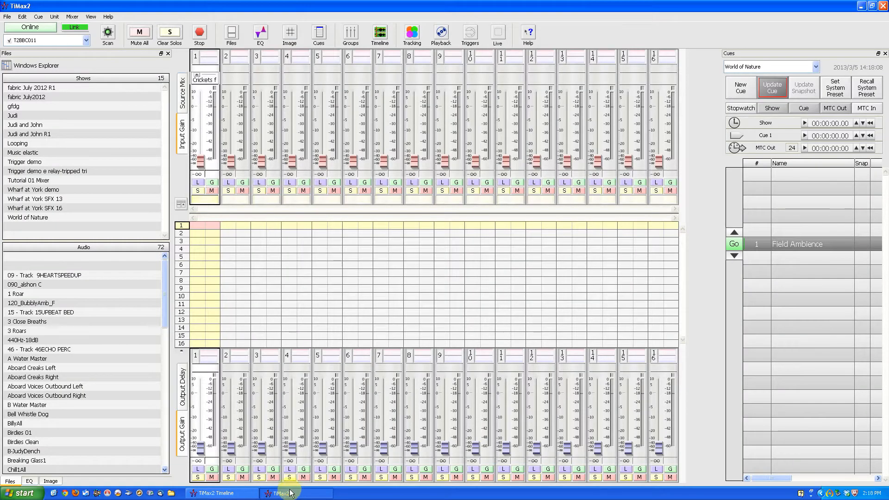
pyautogui.moveTo(200, 165); pyautogui.dragTo(201, 112)
pyautogui.moveTo(200, 448); pyautogui.dragTo(200, 401)
pyautogui.click(199, 226)
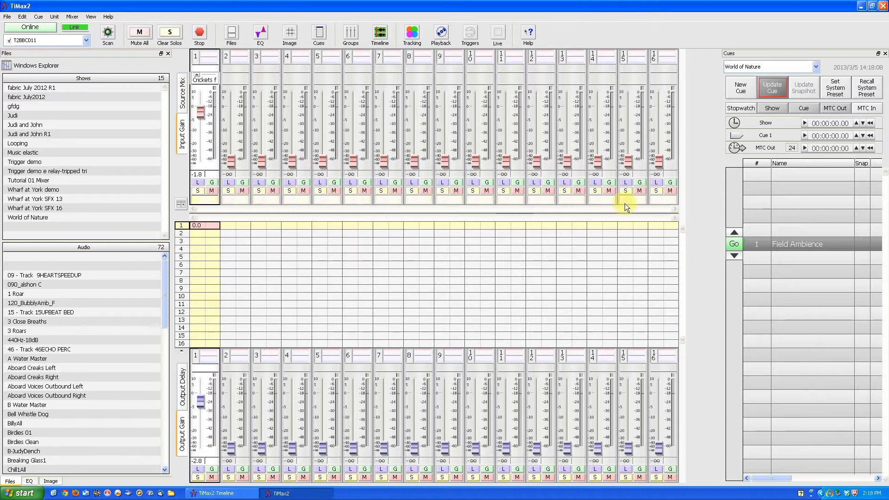
pyautogui.click(734, 245)
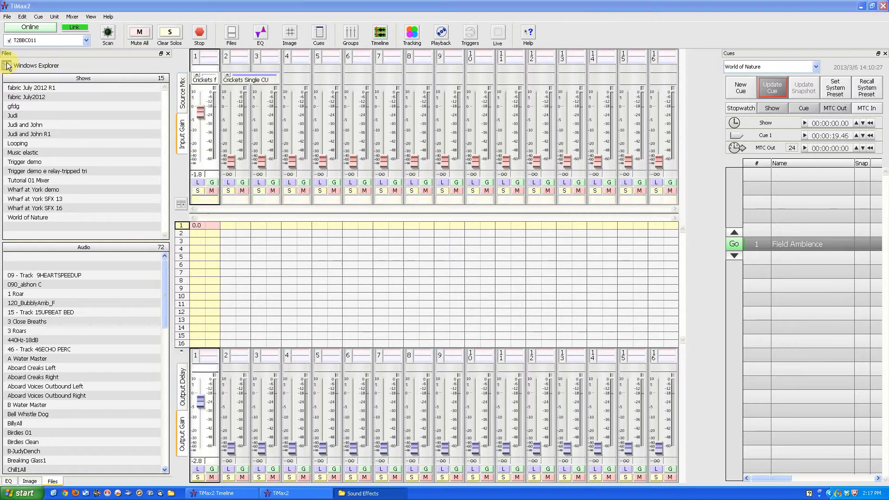
# Step: Import Crickets Single CU.WAV from the Sound Effects folder into the show's audio list
pyautogui.click(6, 66)
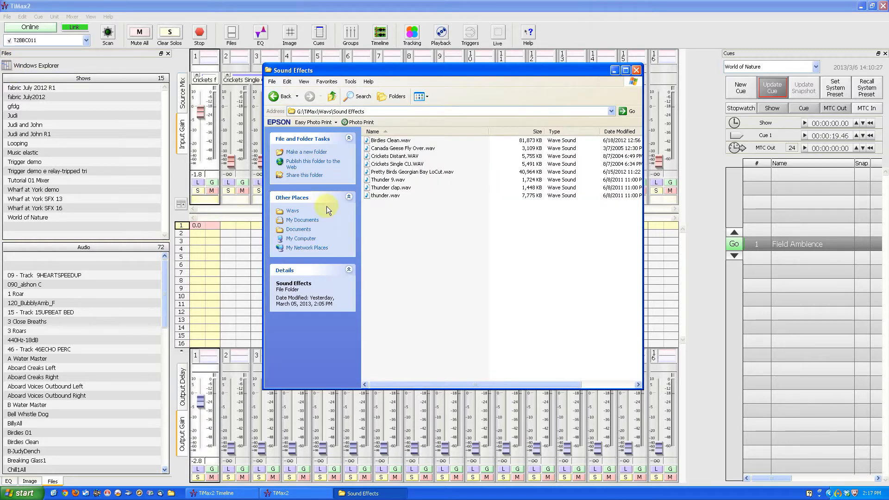
pyautogui.moveTo(382, 165); pyautogui.dragTo(110, 345)
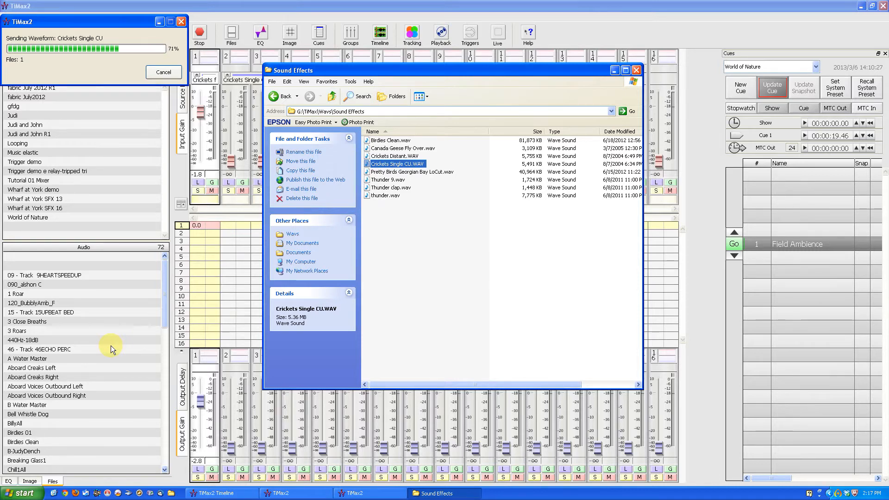
pyautogui.click(610, 70)
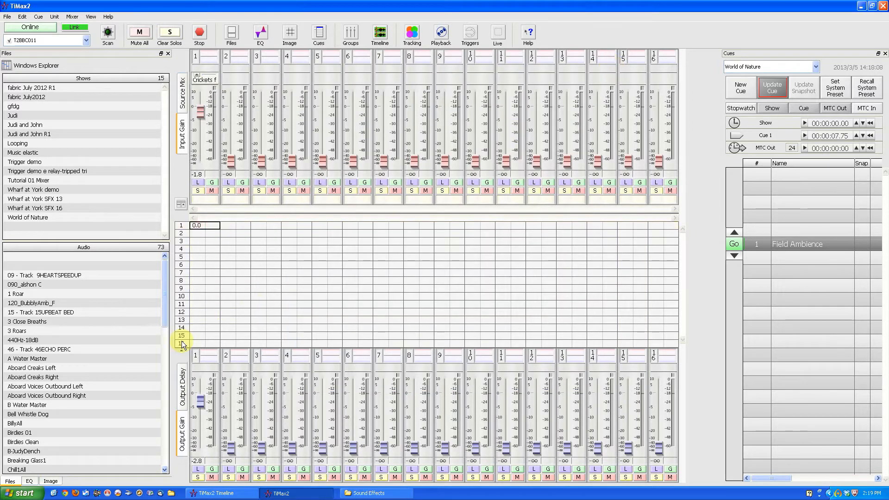
pyautogui.moveTo(165, 312); pyautogui.dragTo(169, 355)
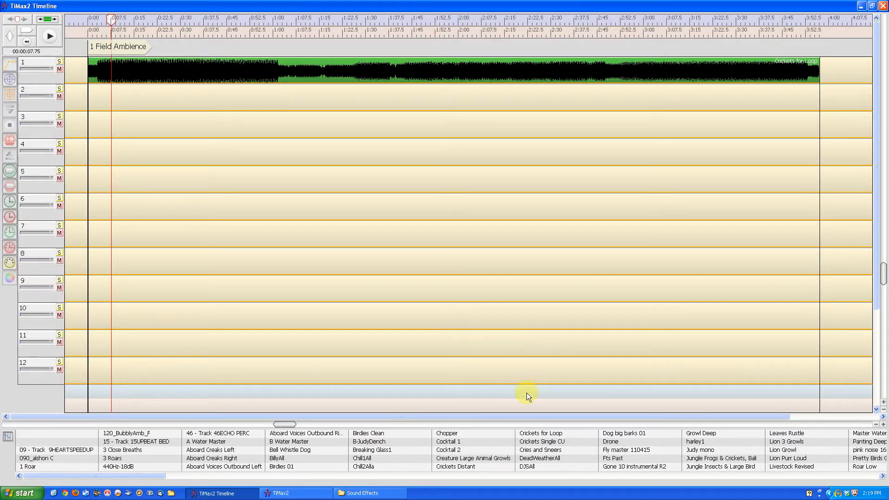
# Step: Place the Crickets Single CU audio on timeline track 2 at the start of the Field Ambience cue
pyautogui.click(552, 442)
pyautogui.moveTo(524, 405); pyautogui.dragTo(99, 93)
pyautogui.click(118, 99)
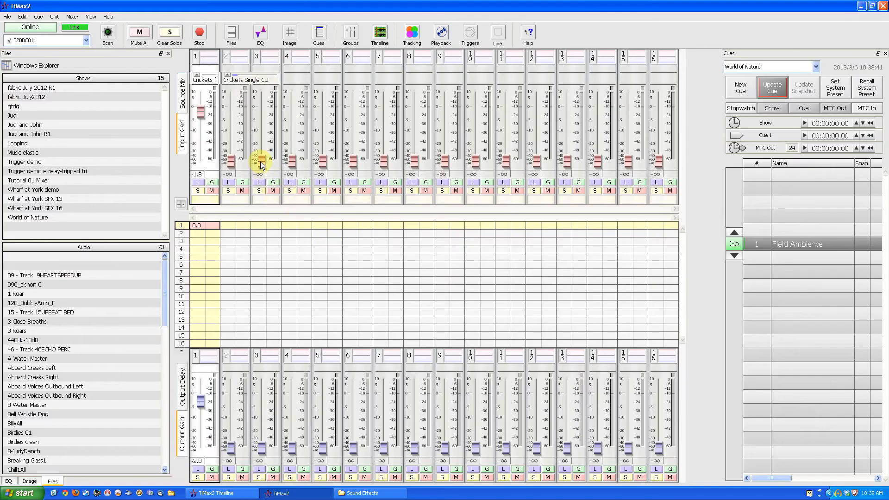
# Step: Raise inputs 2 and 3 to -3.2, then link outputs 2 and 3 and raise them to -2.6
pyautogui.moveTo(260, 162); pyautogui.dragTo(260, 119)
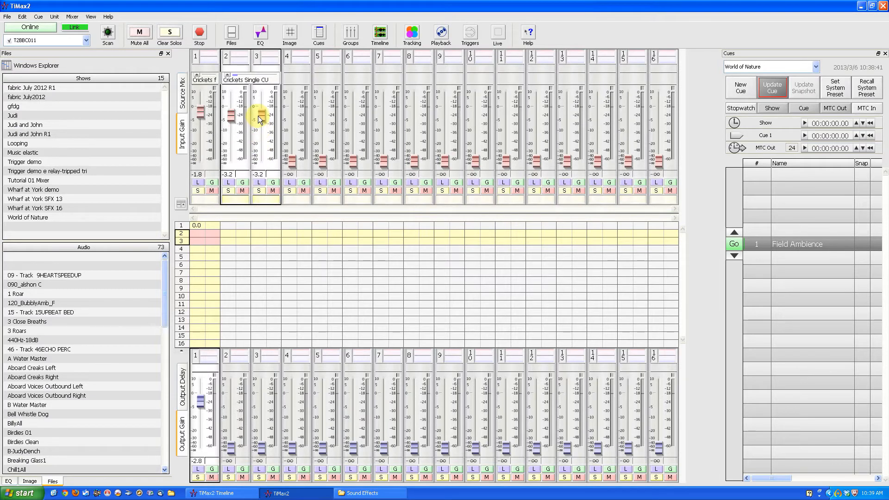
pyautogui.click(228, 469)
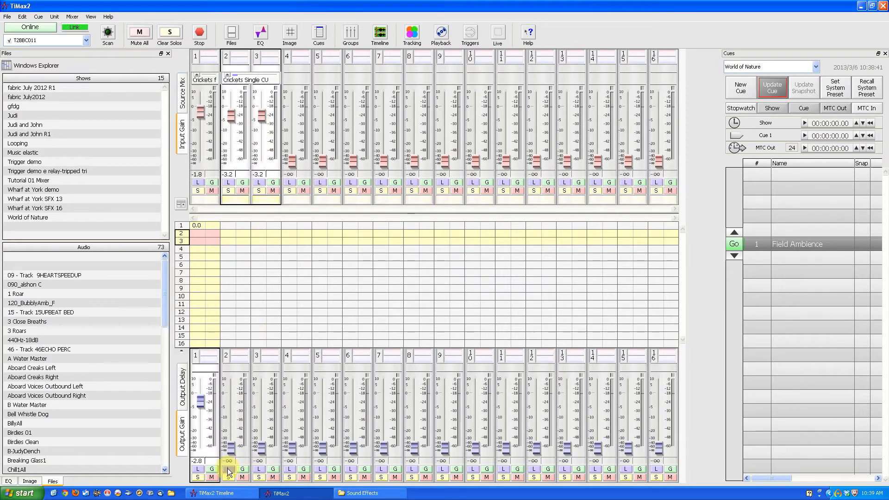
pyautogui.click(259, 468)
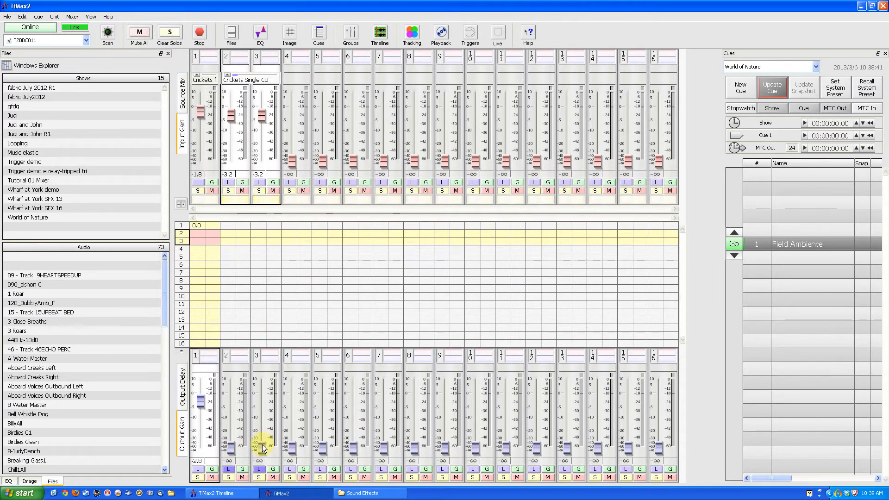
pyautogui.moveTo(260, 448); pyautogui.dragTo(259, 401)
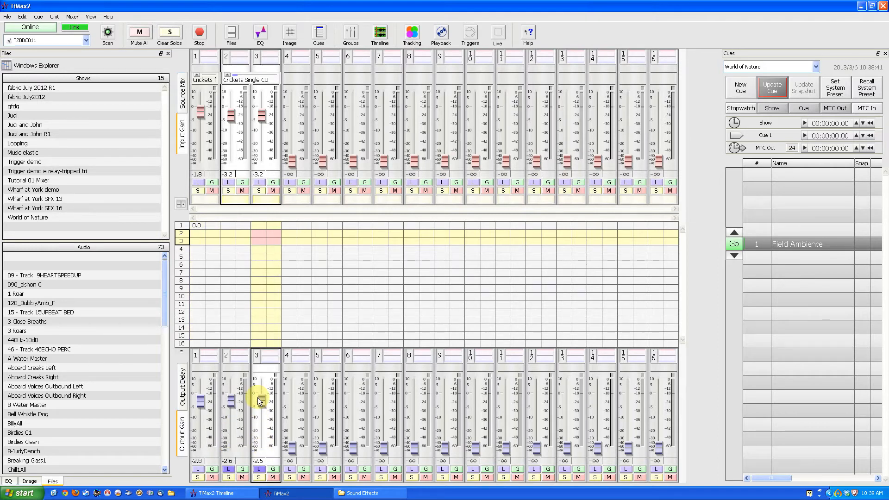
# Step: Route input 2 to output 2 and input 3 to output 3 at 0.0, and run the Field Ambience cue
pyautogui.doubleClick(224, 233)
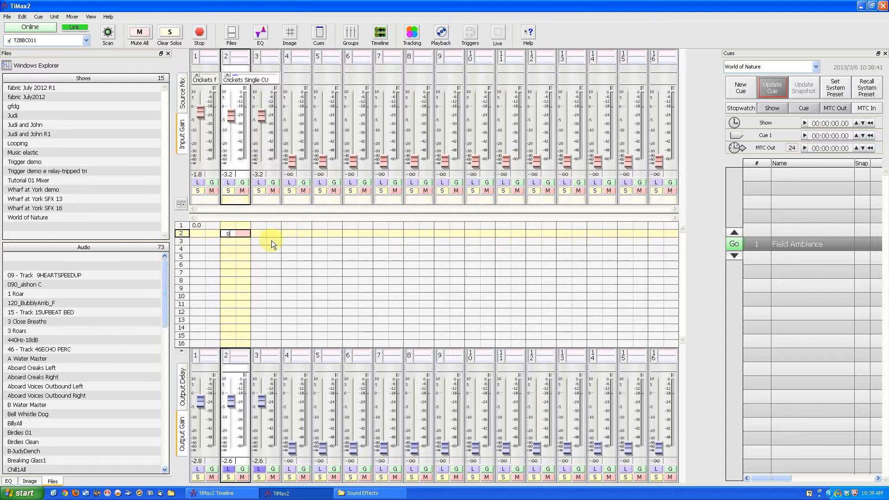
pyautogui.doubleClick(258, 240)
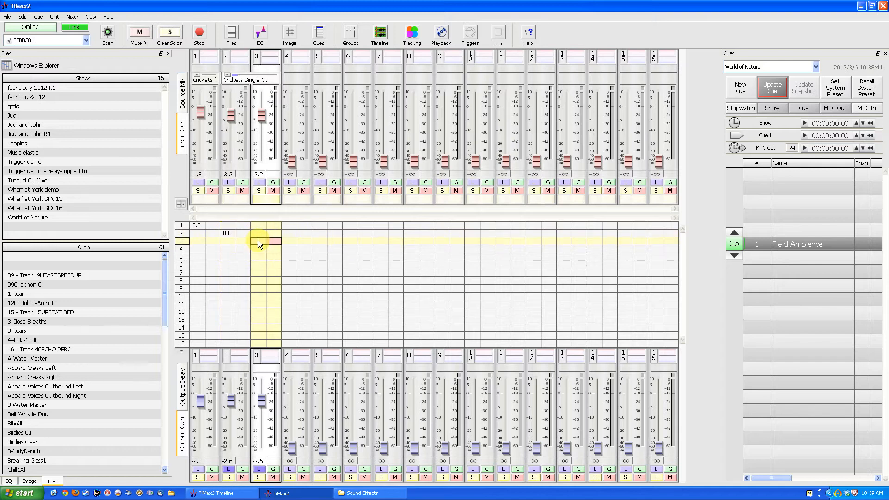
pyautogui.write('0')
pyautogui.press('Return')
pyautogui.click(726, 246)
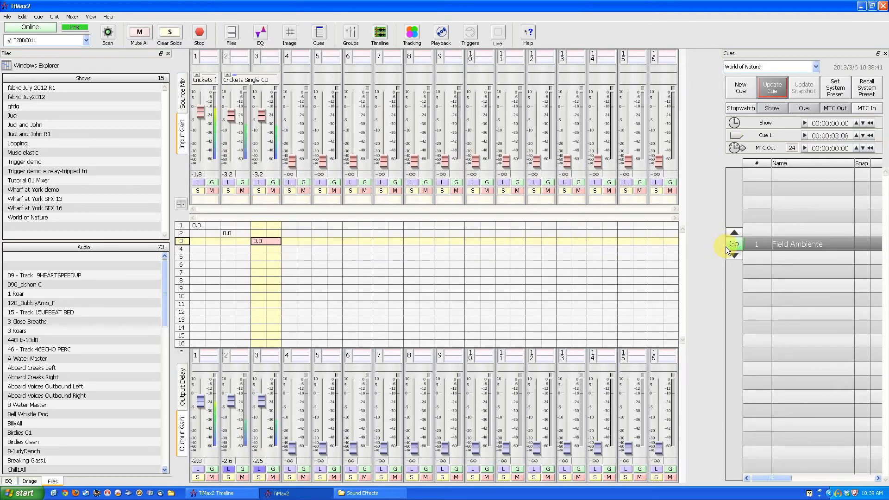
# Step: Add a snapshot of the input faders for inputs 1 to 3 to cue 1 with a 2.00 fade time, and run the cue
pyautogui.click(769, 91)
pyautogui.click(466, 354)
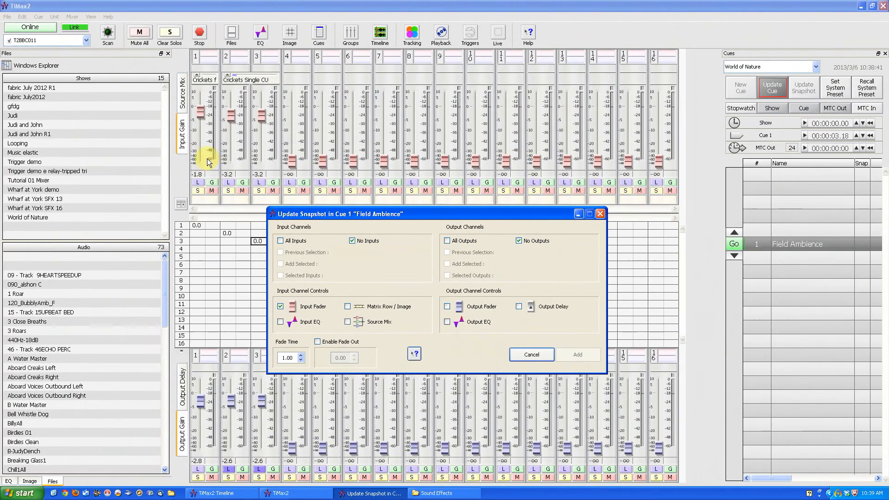
pyautogui.click(191, 151)
pyautogui.keyDown('shift'); pyautogui.click(259, 171); pyautogui.keyUp('shift')
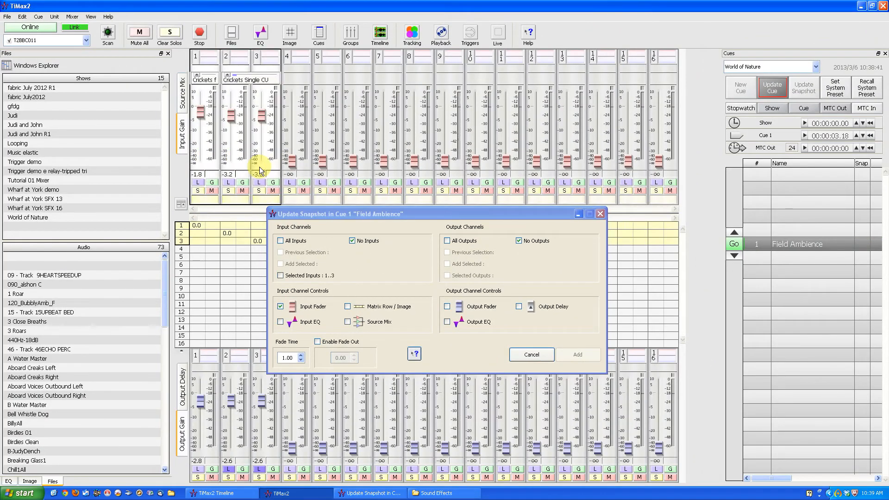
pyautogui.click(280, 275)
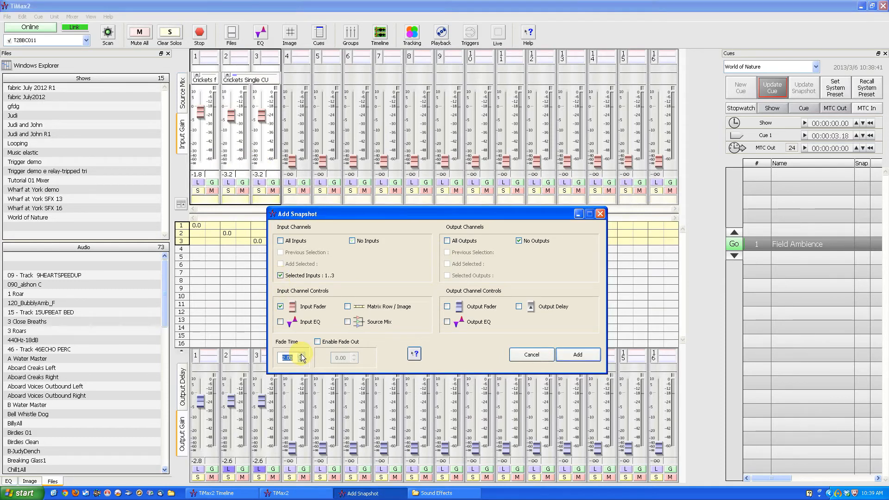
pyautogui.click(582, 353)
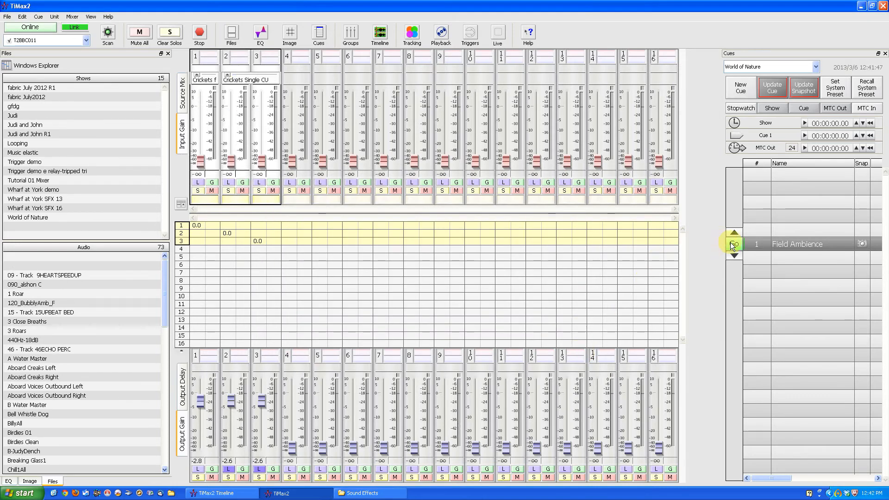
pyautogui.click(730, 243)
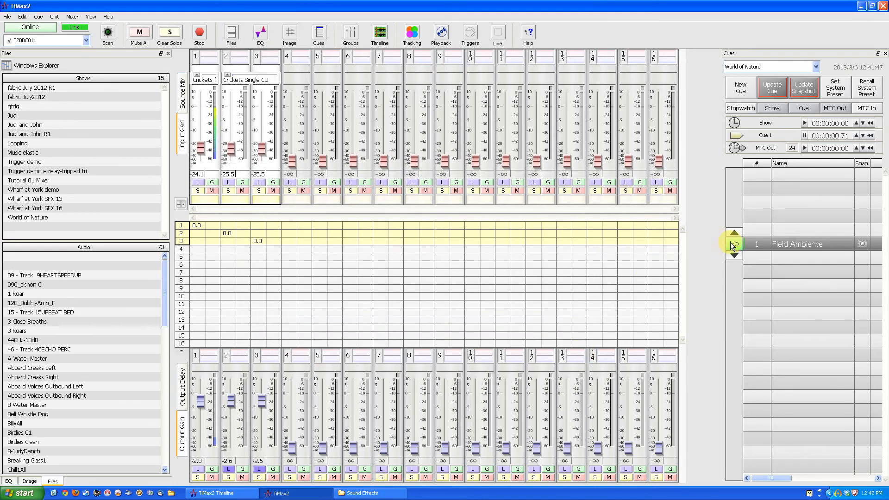